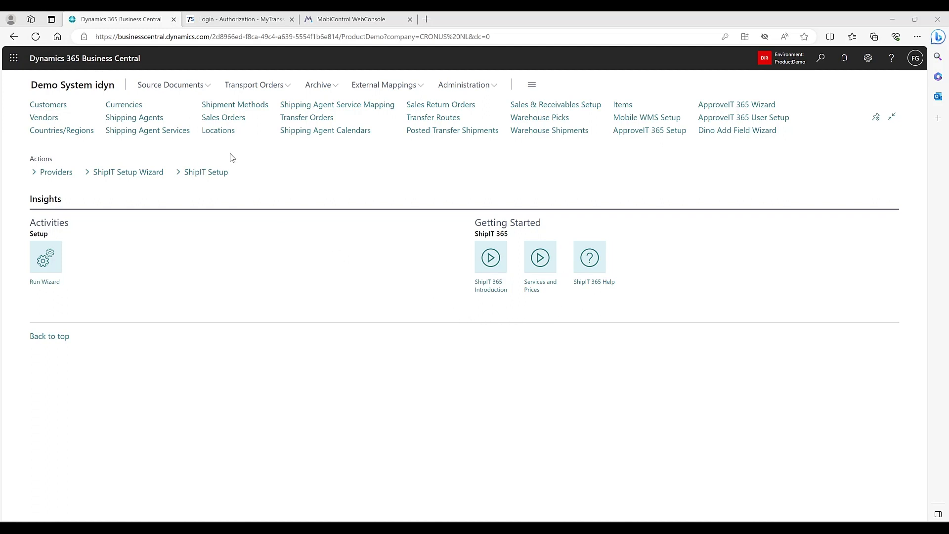
# - Navigate via Source Documents to Sales Orders and load order 102287 for Adatum Corporation
pyautogui.click(171, 84)
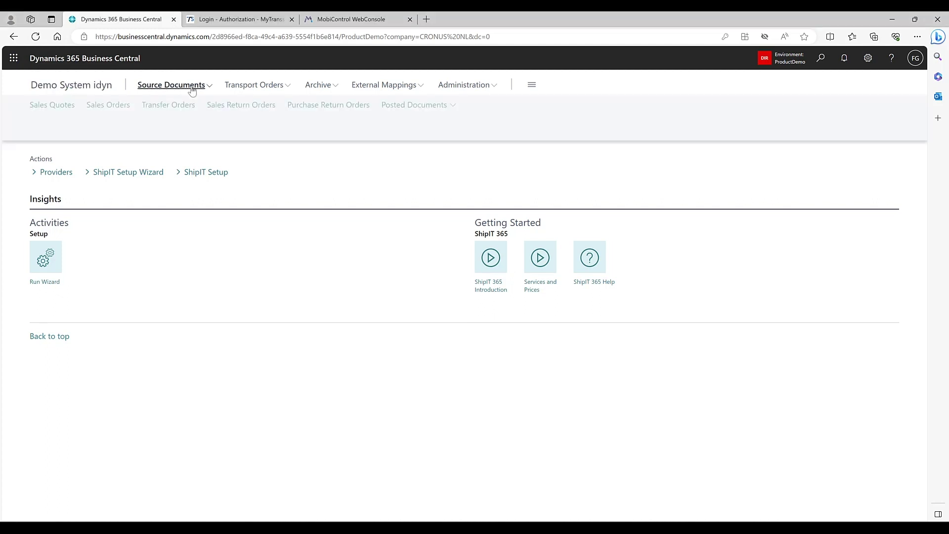
pyautogui.click(108, 104)
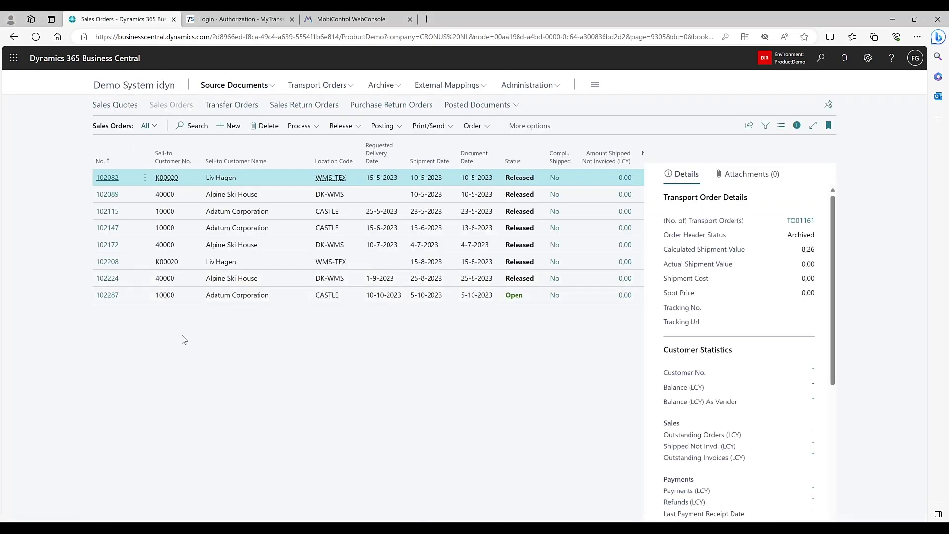
pyautogui.click(107, 294)
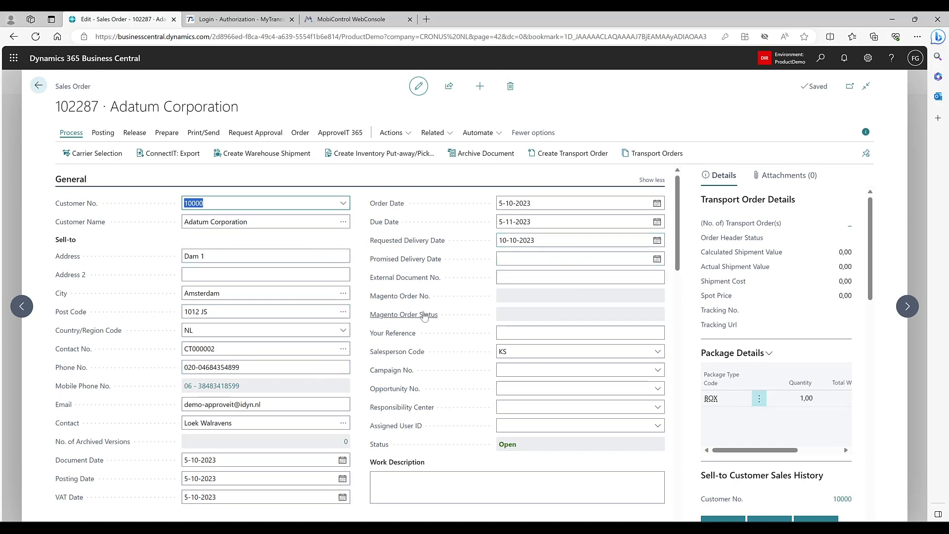
pyautogui.scroll(-3, 445, 319)
pyautogui.scroll(-3, 446, 319)
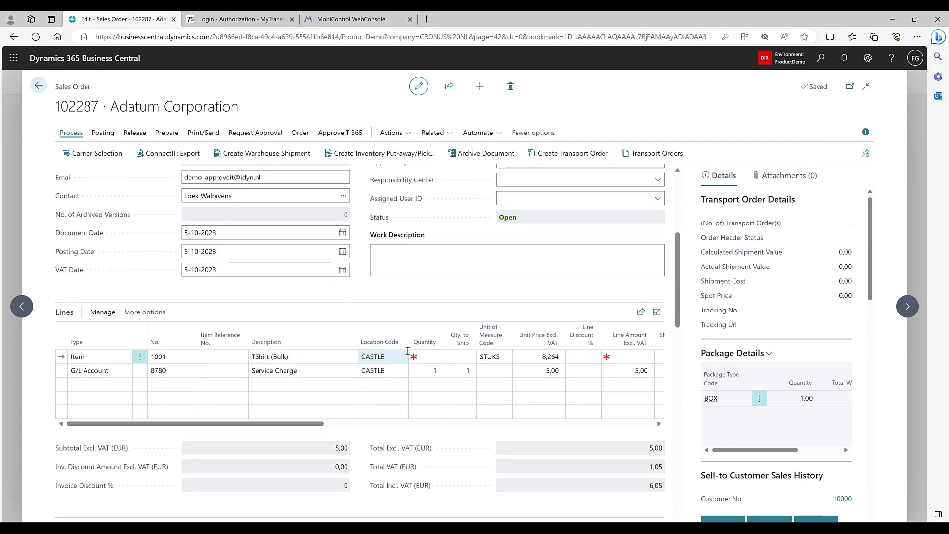
# - Give the TShirt (Bulk) line on order 102287 a quantity of 1 and commit it
pyautogui.click(430, 357)
pyautogui.write('1')
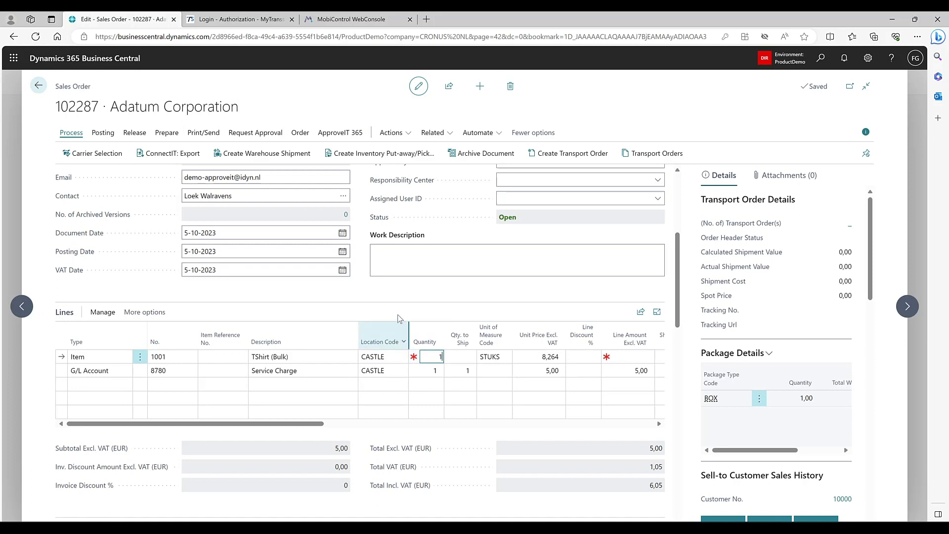
pyautogui.click(393, 307)
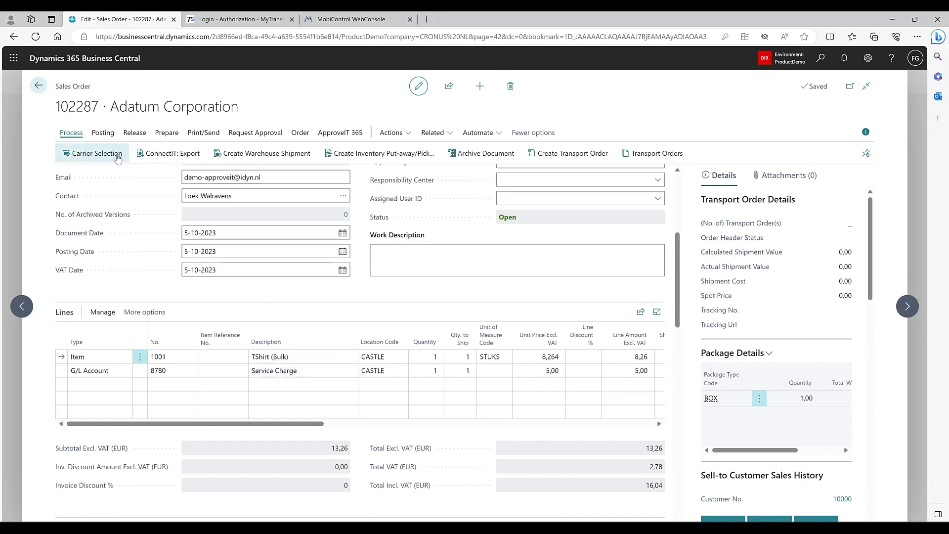
# - Run Carrier Selection and choose the first DHL Parcel EUROPLUS rate at 5,20
pyautogui.click(96, 152)
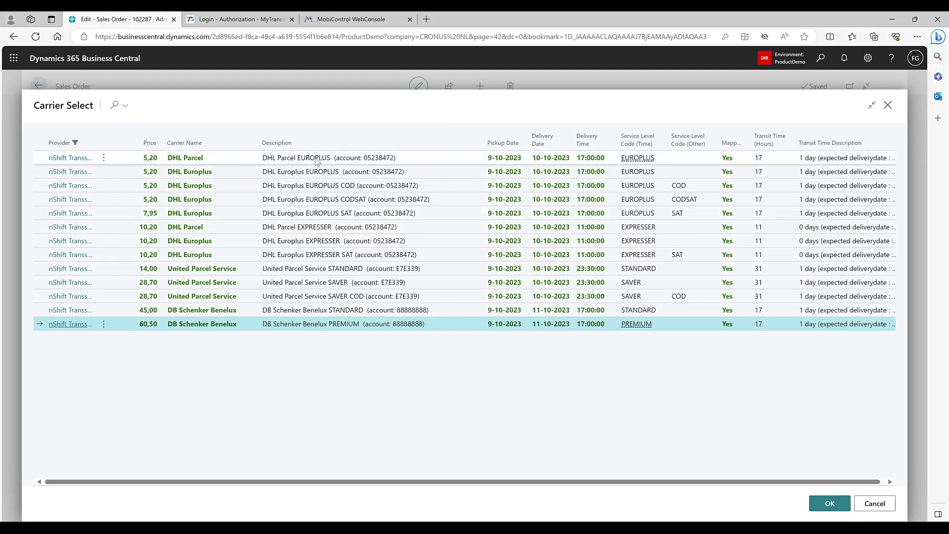
pyautogui.click(331, 162)
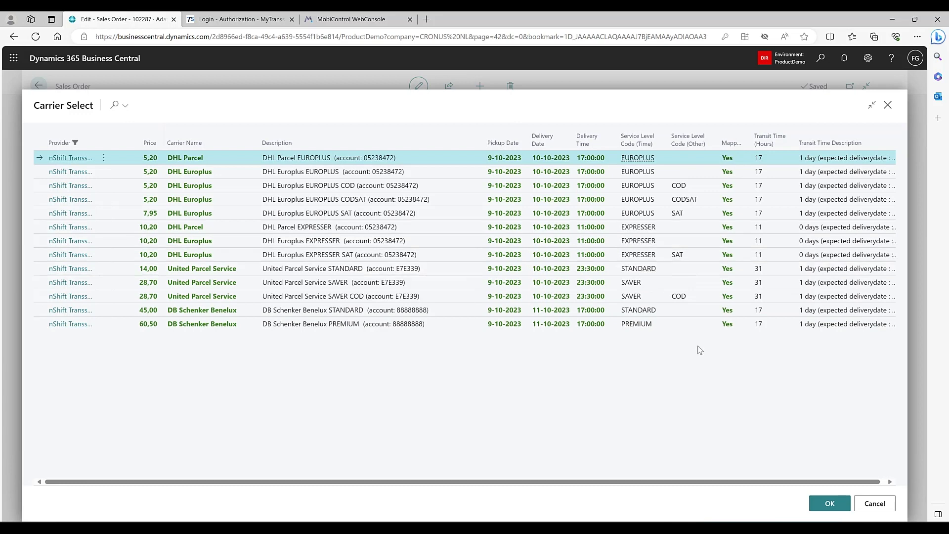
# - Confirm the DHL carrier, adding a 10,20 Service Charge line and total 22,34
pyautogui.click(828, 504)
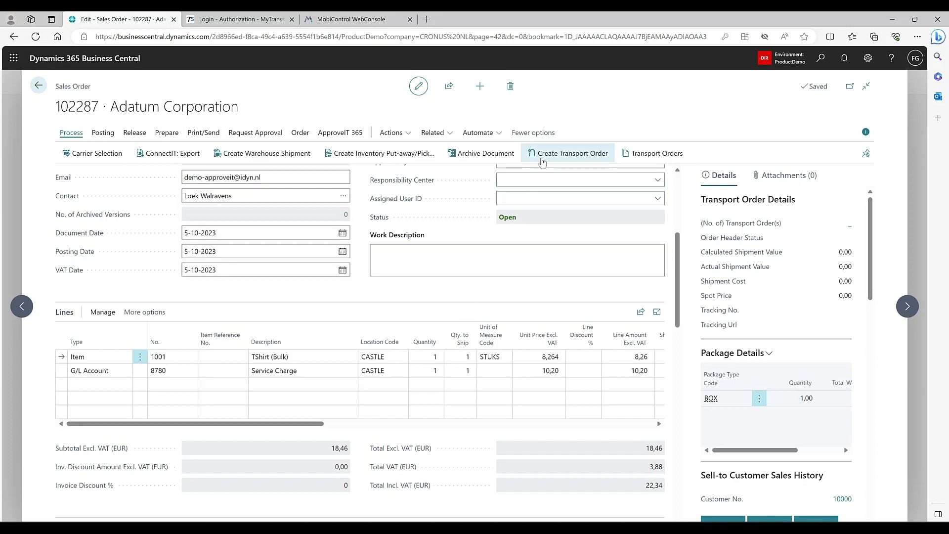
# - Create transport order TO01464, book it with DHL via Book and Print, and download the label PDF
pyautogui.click(543, 159)
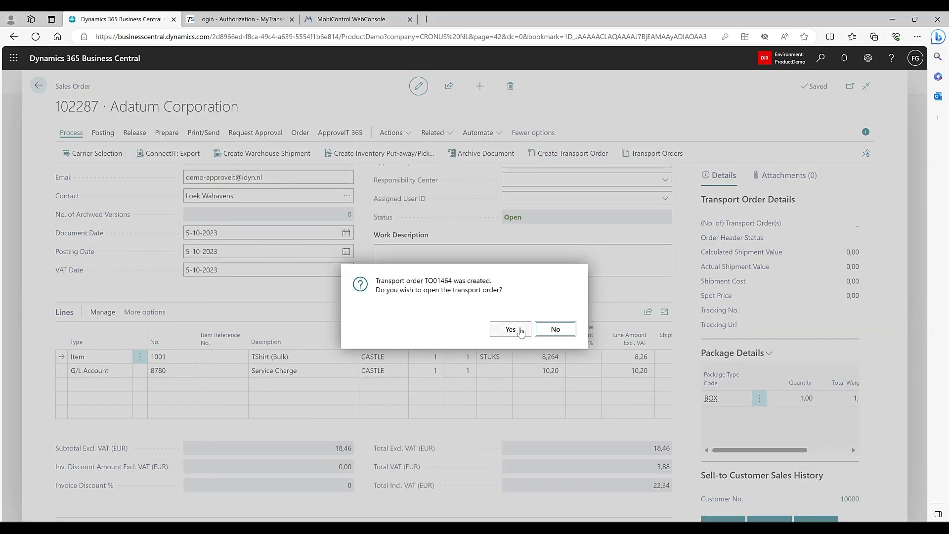
pyautogui.click(511, 329)
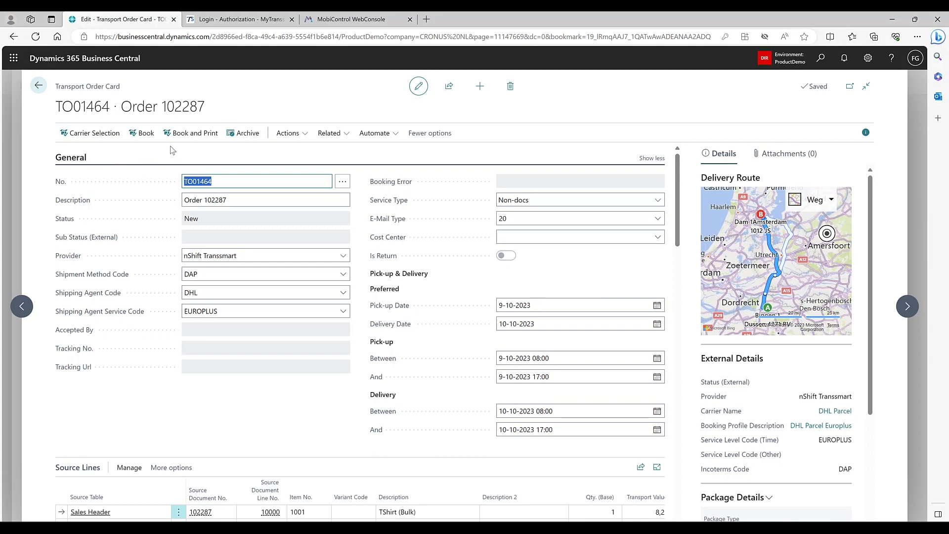
pyautogui.click(195, 133)
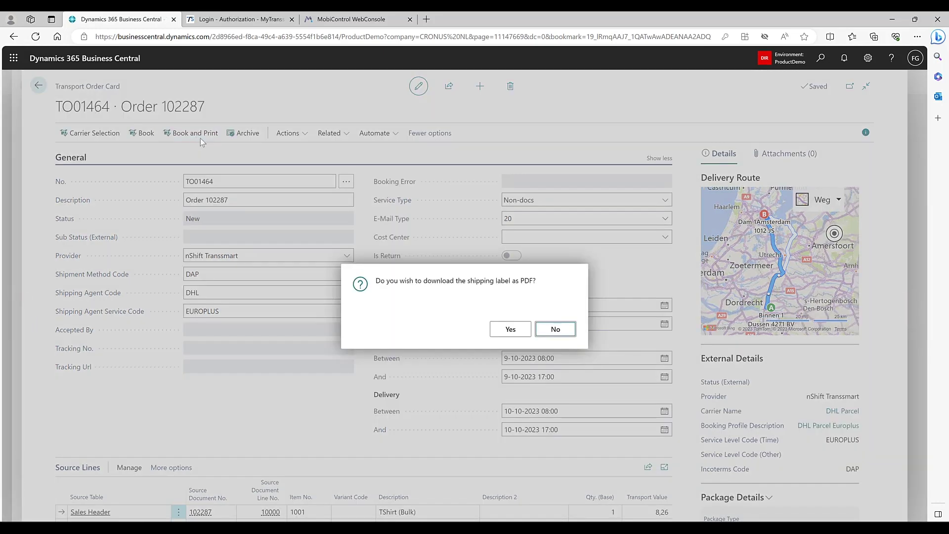
pyautogui.click(511, 330)
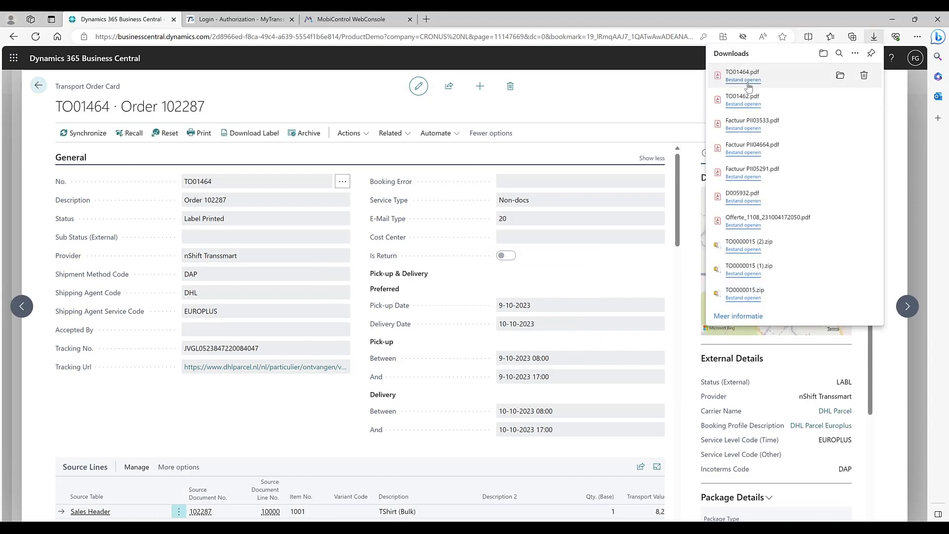
# - View the downloaded TO01464.pdf DHL EUROPLUS label in the Edge PDF viewer
pyautogui.click(743, 80)
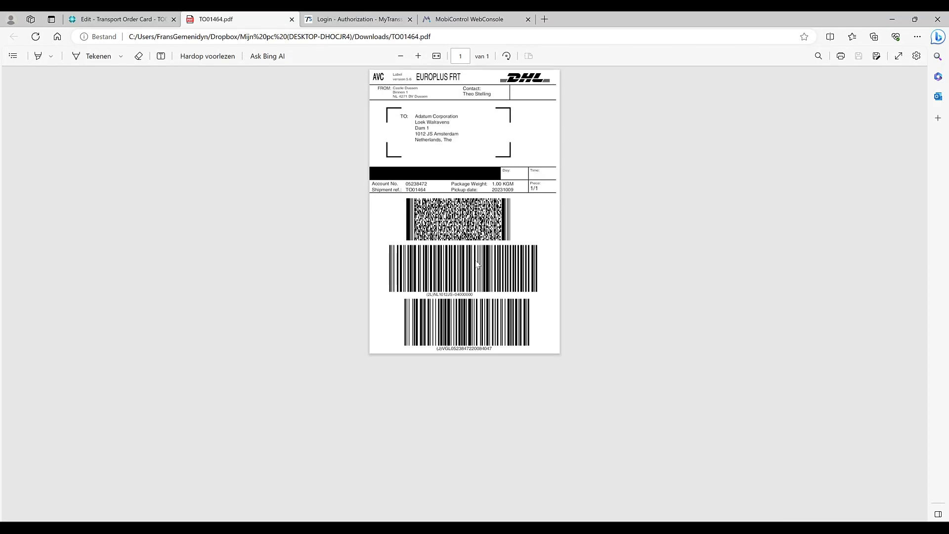
# - Switch back to the Transport Order Card tab and return to sales order 102287
pyautogui.click(123, 18)
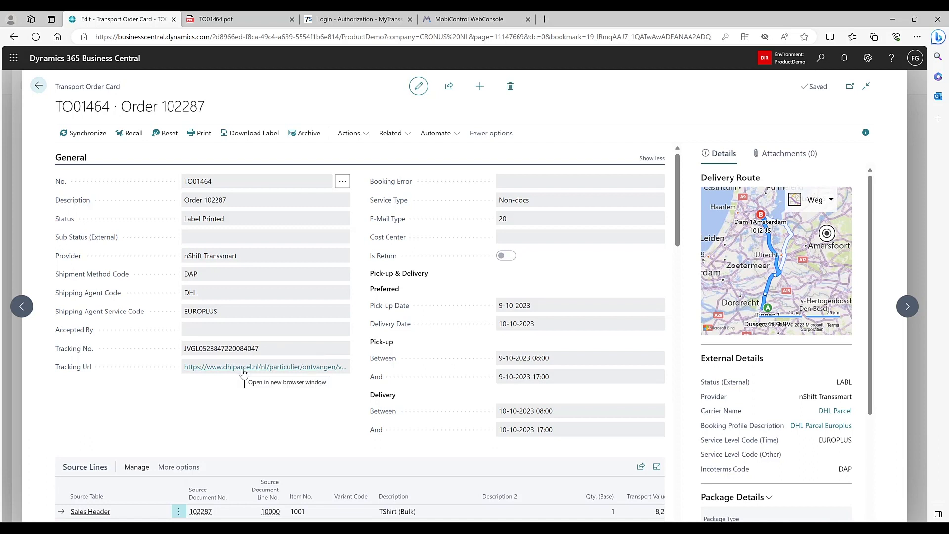
pyautogui.click(39, 86)
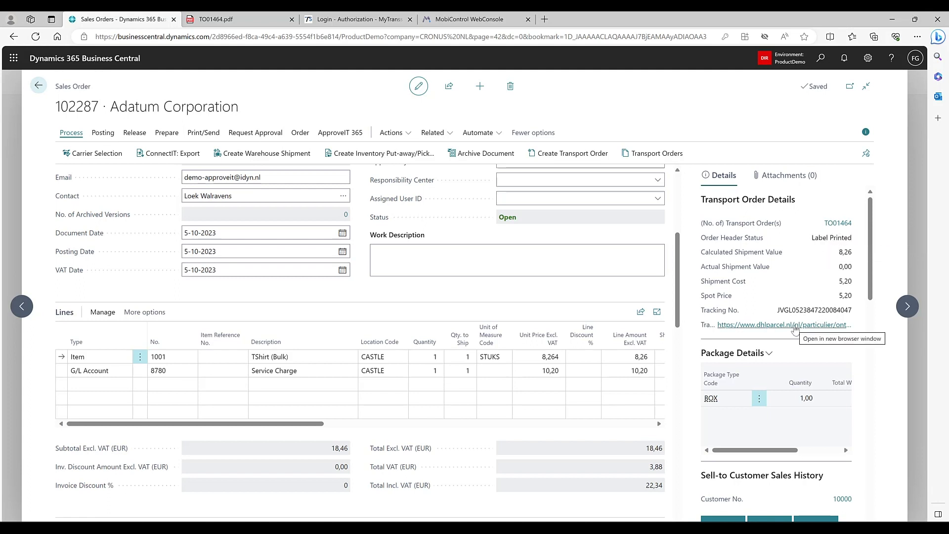
pyautogui.scroll(-1, 577, 341)
pyautogui.scroll(-1, 578, 341)
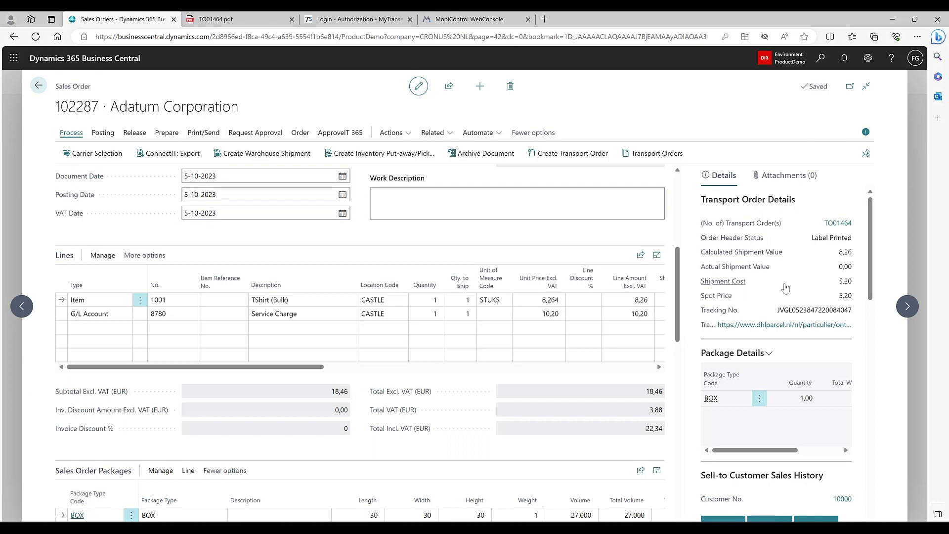
pyautogui.scroll(-3, 519, 356)
pyautogui.scroll(-2, 519, 358)
pyautogui.scroll(-5, 482, 356)
pyautogui.scroll(2, 295, 314)
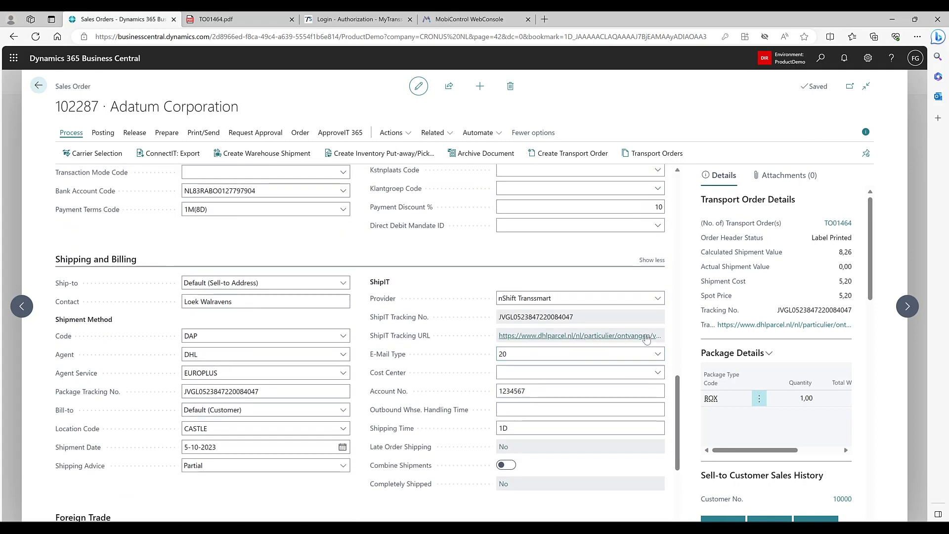